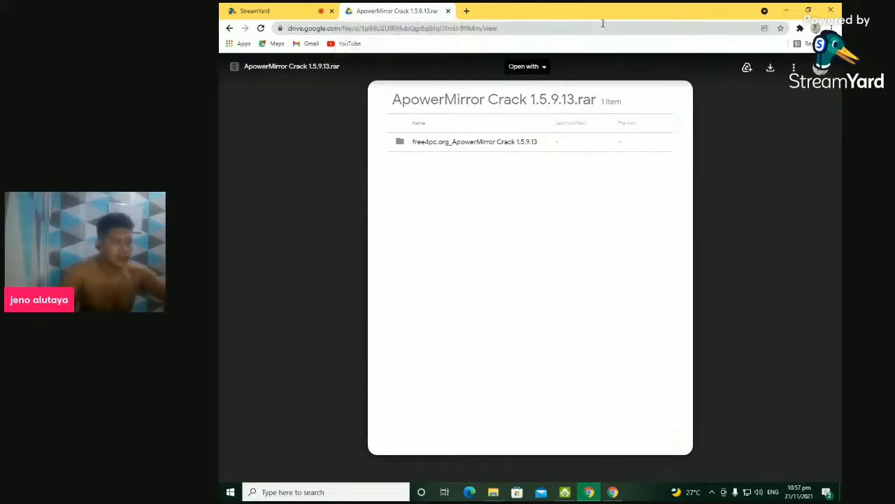
# Step: Close the ApowerMirror archive's Google Drive tab, clear the browser from the desktop and open the Downloads folder in File Explorer
pyautogui.click(449, 11)
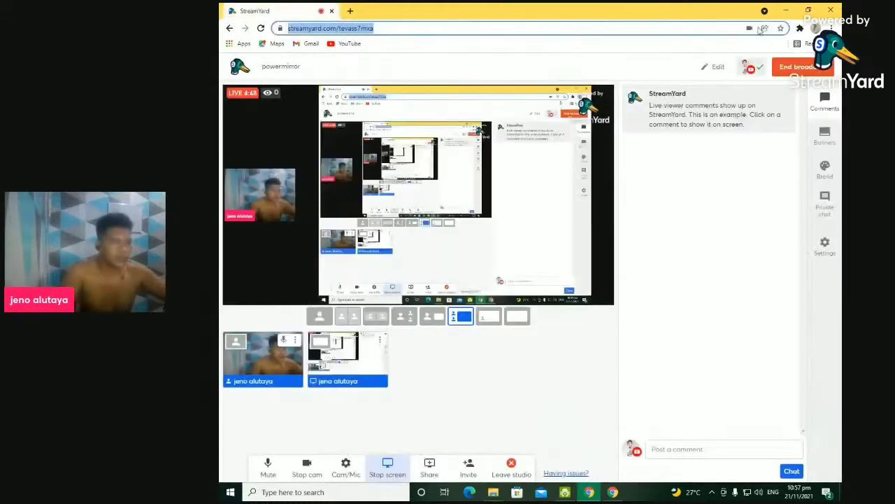
pyautogui.click(786, 10)
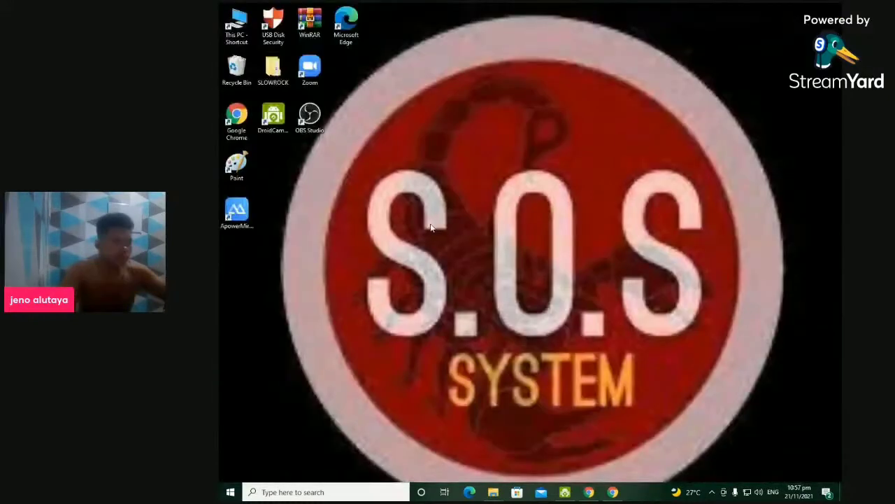
pyautogui.click(239, 70)
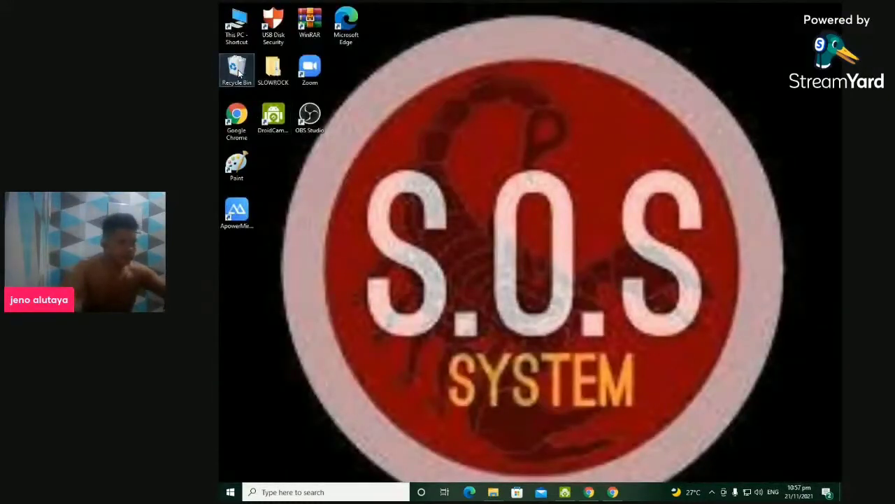
pyautogui.click(456, 181)
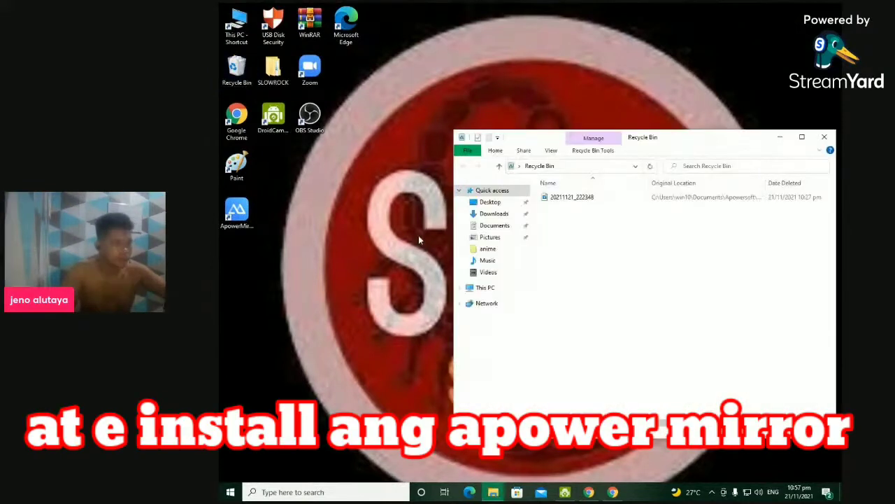
pyautogui.click(494, 214)
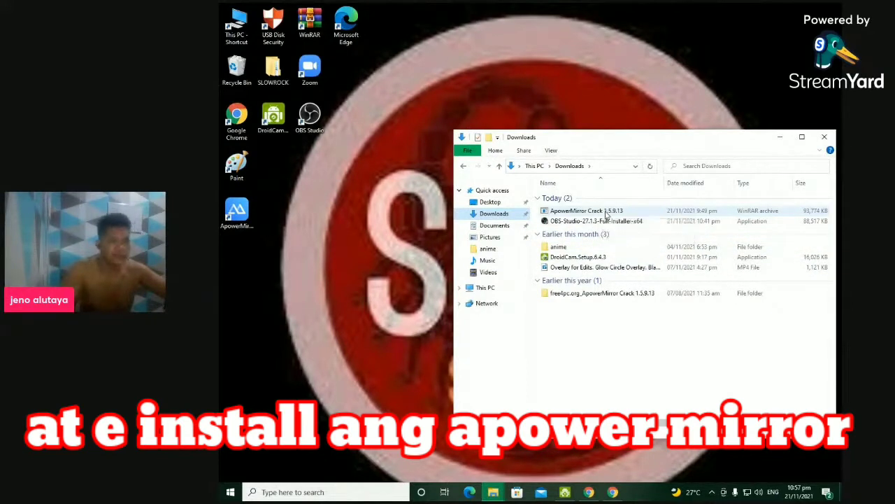
# Step: Open the free4pc.org_ApowerMirror Crack 1.5.9.13 folder in Downloads and move its window to the desktop's upper edge
pyautogui.click(602, 294)
pyautogui.keyDown('ctrl'); pyautogui.click(596, 297); pyautogui.keyUp('ctrl')
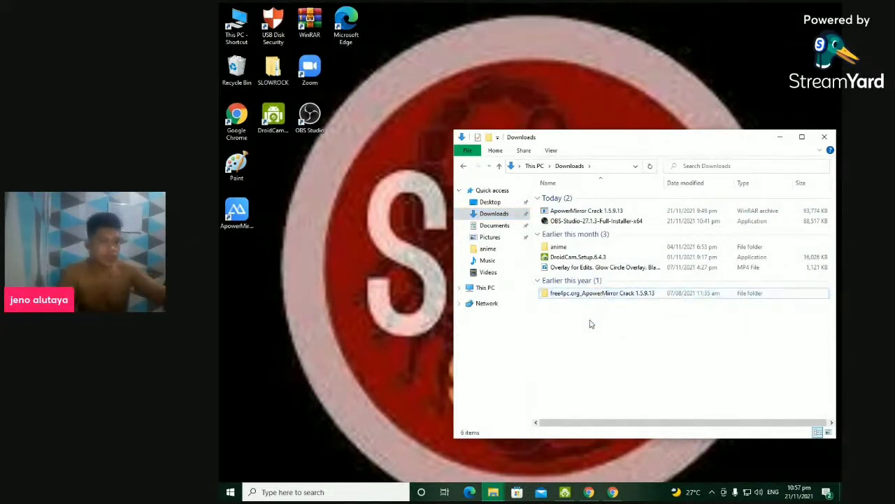
pyautogui.doubleClick(596, 294)
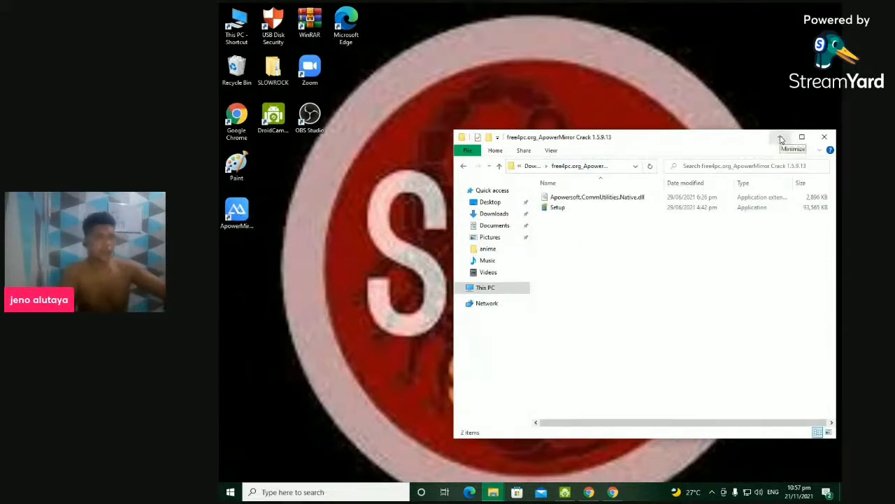
pyautogui.moveTo(708, 148); pyautogui.dragTo(710, 22)
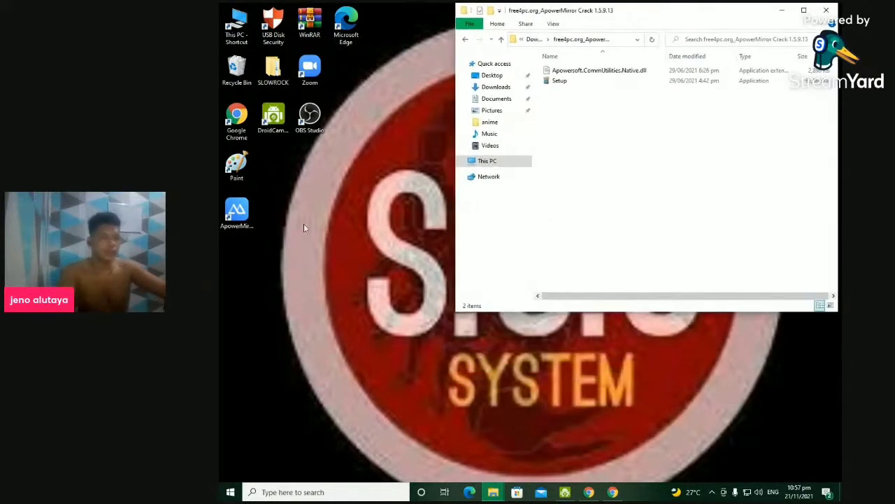
# Step: Launch ApowerMirror from its desktop shortcut
pyautogui.doubleClick(237, 212)
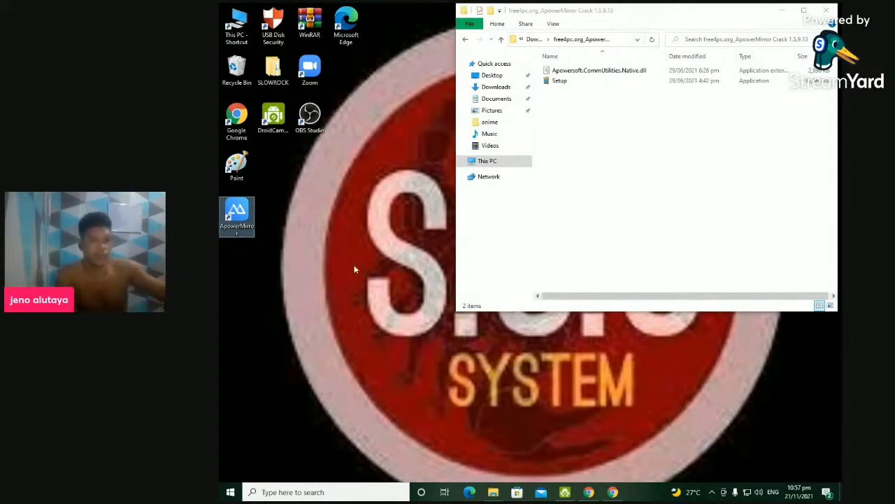
pyautogui.click(391, 287)
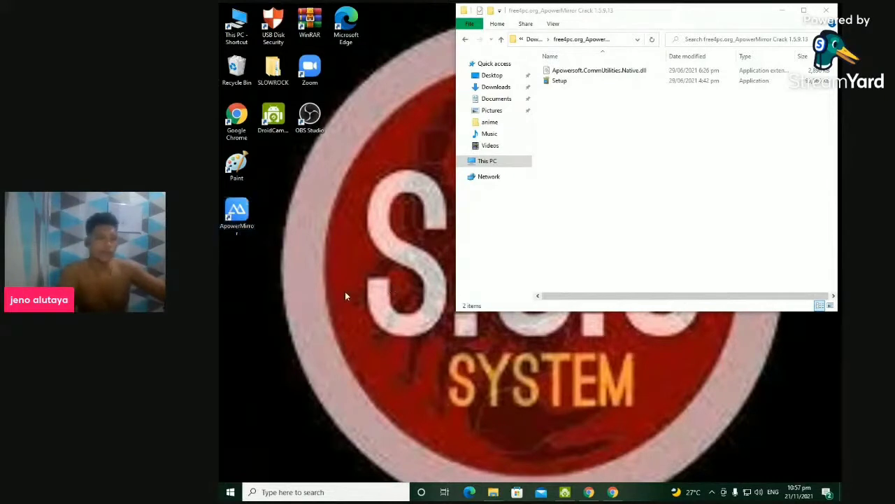
pyautogui.doubleClick(244, 218)
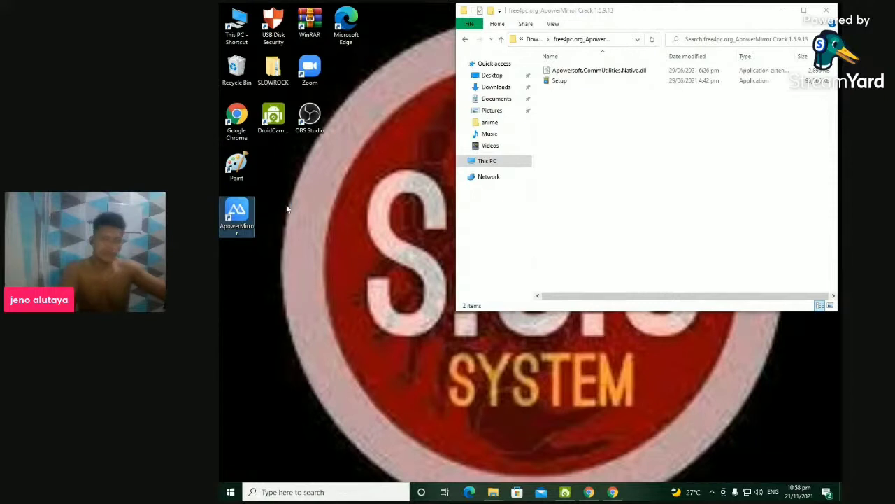
pyautogui.rightClick(249, 214)
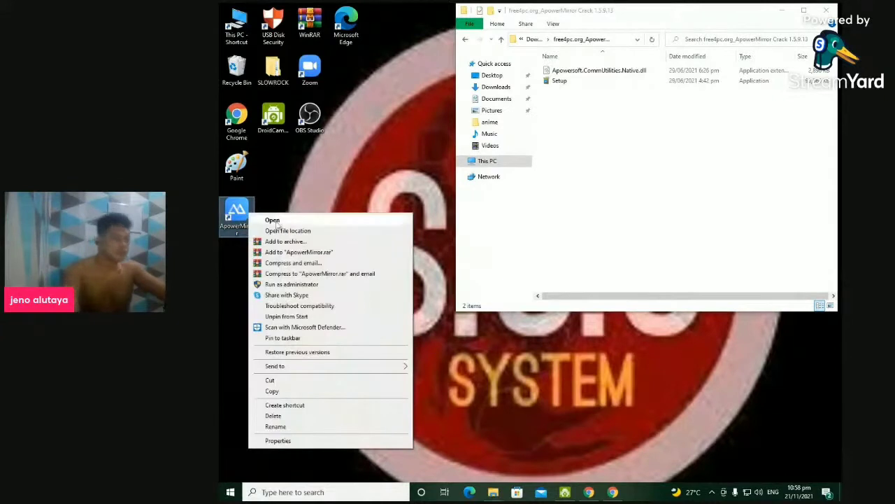
pyautogui.click(274, 221)
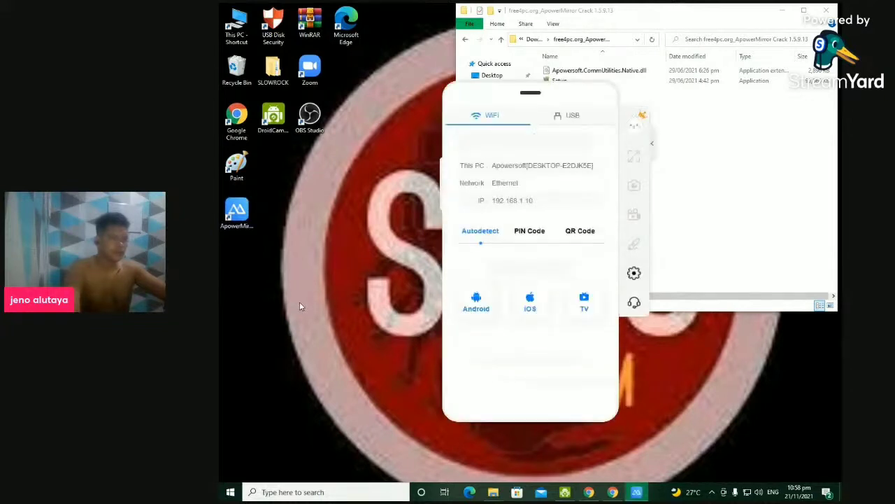
# Step: View the ApowerMirror account details, including version and validity, and close them
pyautogui.moveTo(584, 101)
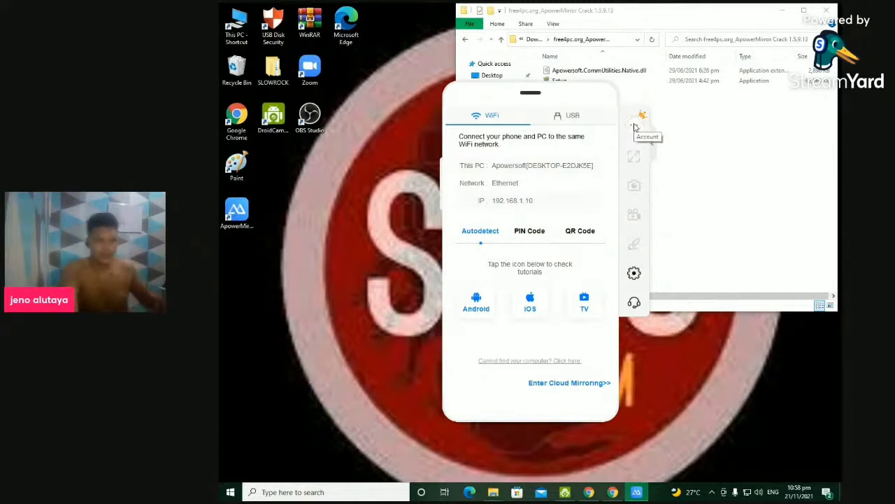
pyautogui.click(634, 126)
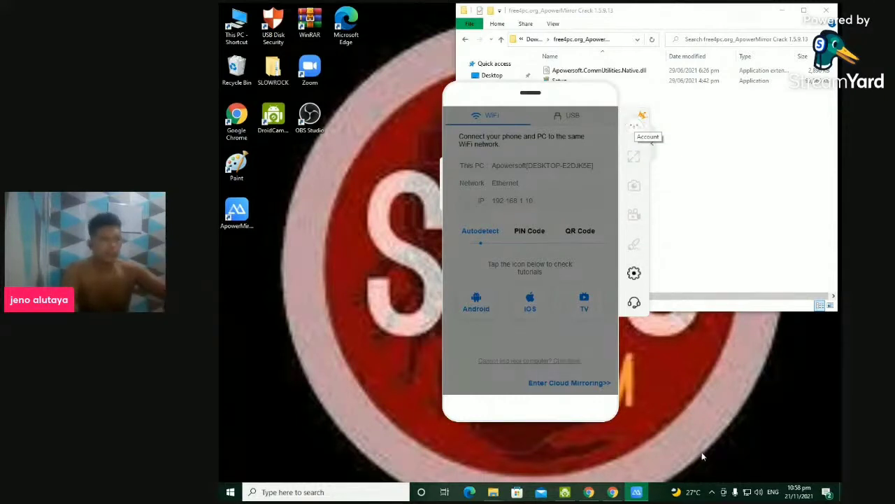
pyautogui.click(649, 139)
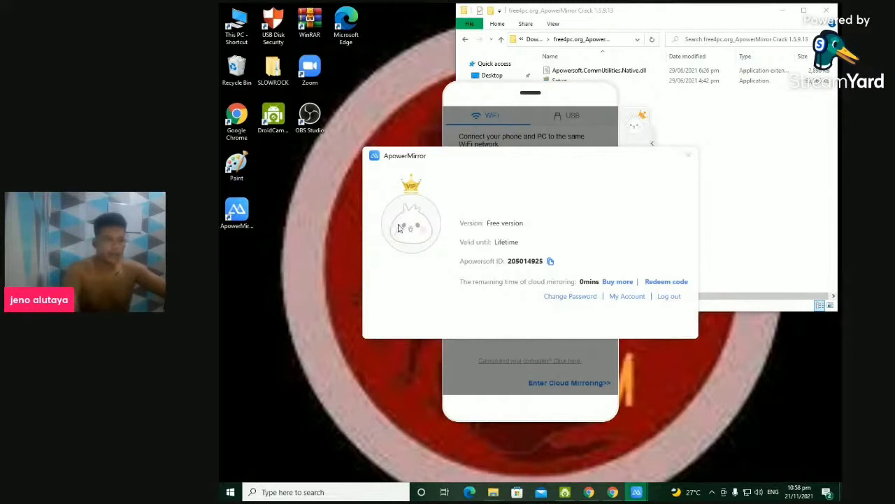
pyautogui.click(689, 156)
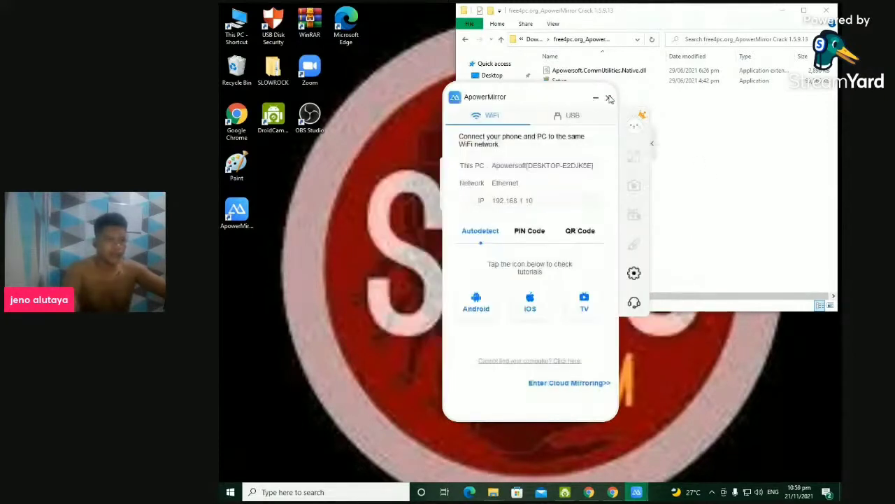
# Step: Close the ApowerMirror window with the Minimize to system tray option and return to the crack folder
pyautogui.click(608, 98)
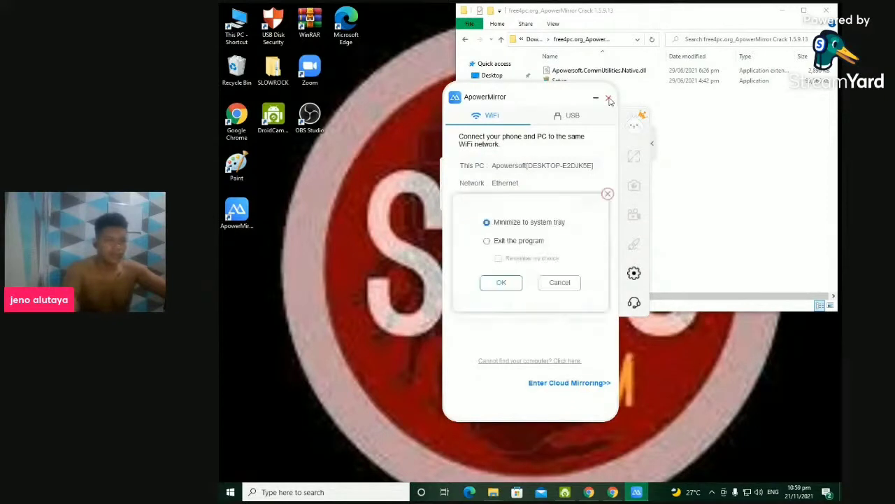
pyautogui.click(495, 286)
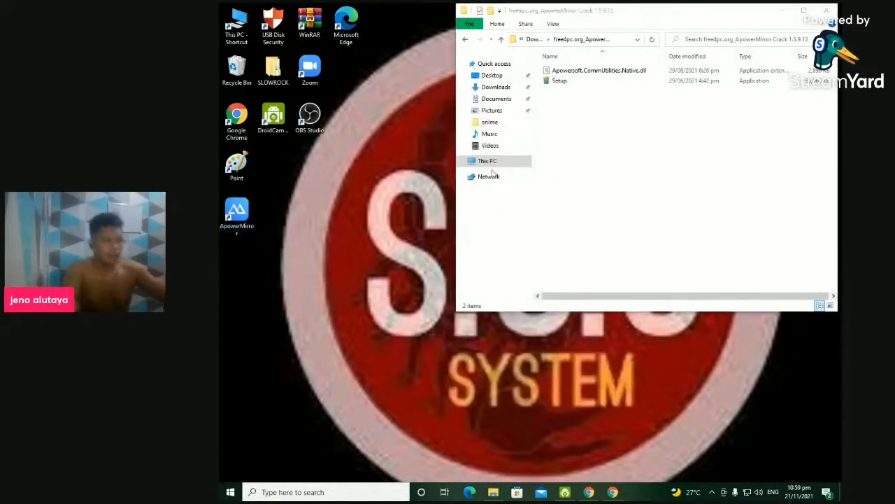
pyautogui.click(601, 97)
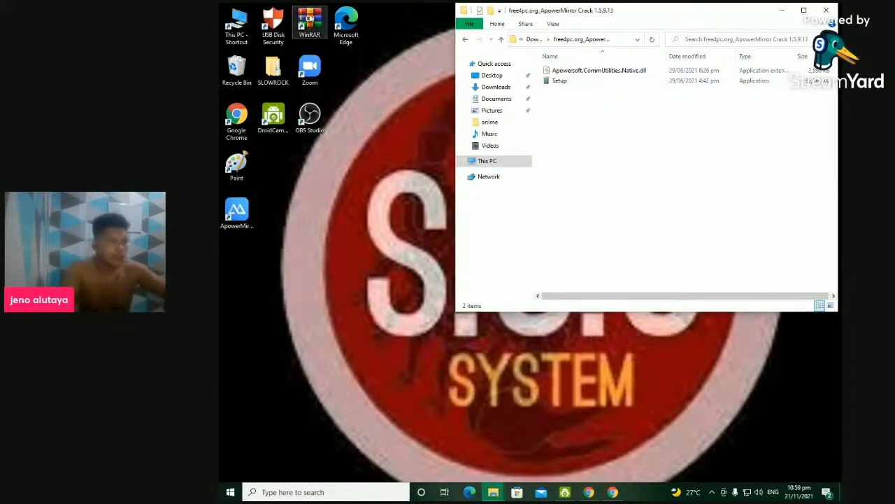
pyautogui.click(310, 18)
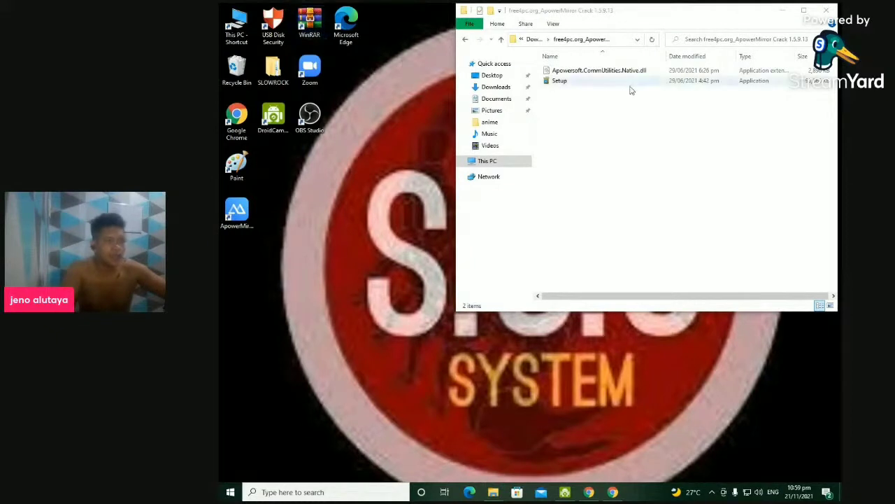
pyautogui.moveTo(642, 92); pyautogui.dragTo(601, 73)
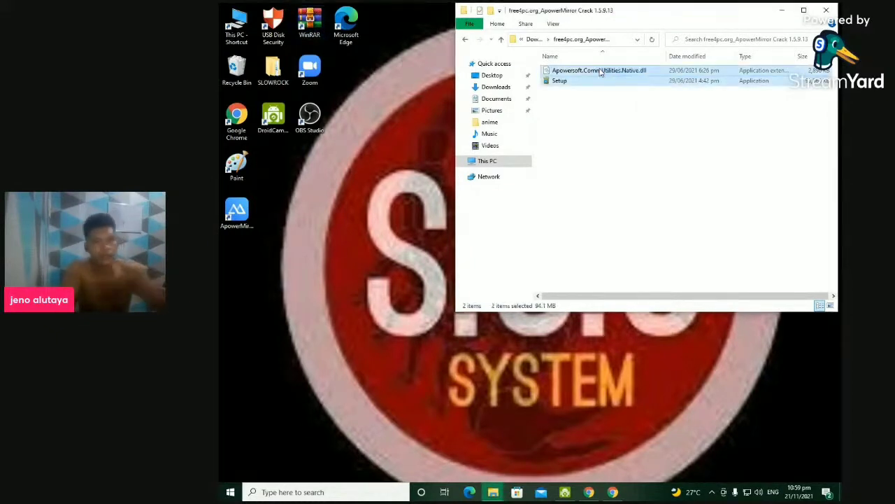
pyautogui.click(606, 125)
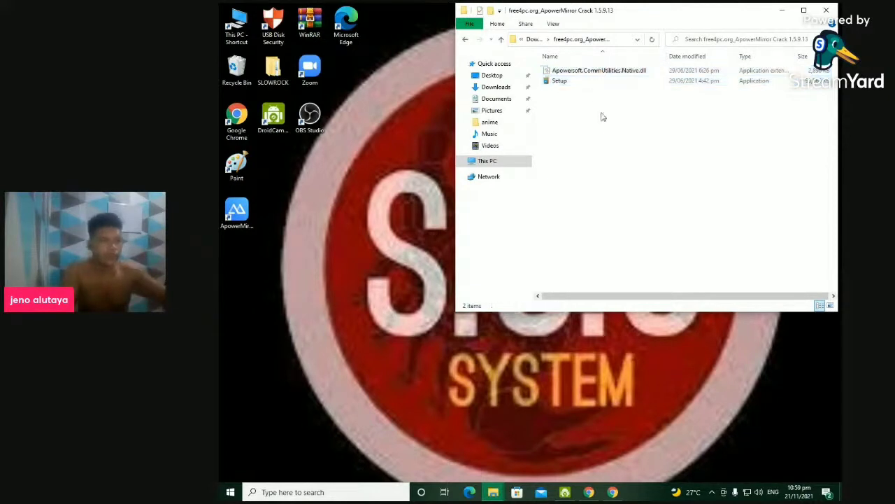
# Step: Select Apowersoft.CommUtilities.Native.dll, open the ApowerMirror shortcut's file location and place that window below the crack folder
pyautogui.click(589, 72)
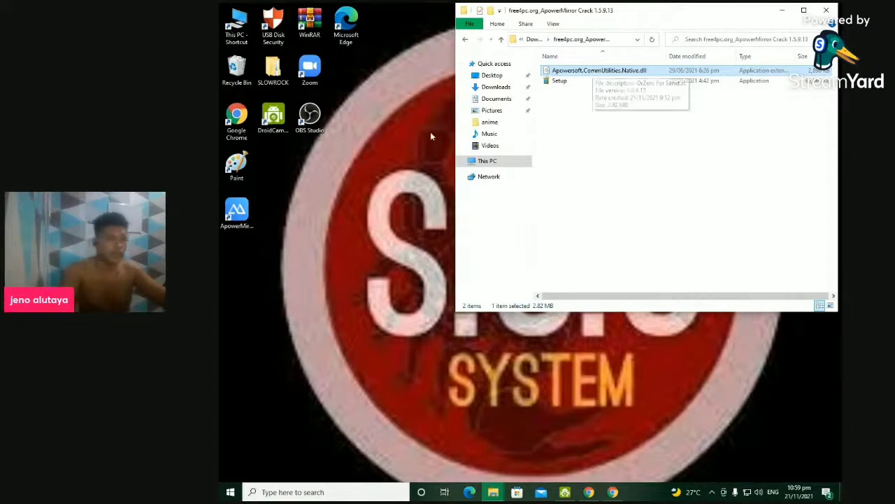
pyautogui.click(249, 221)
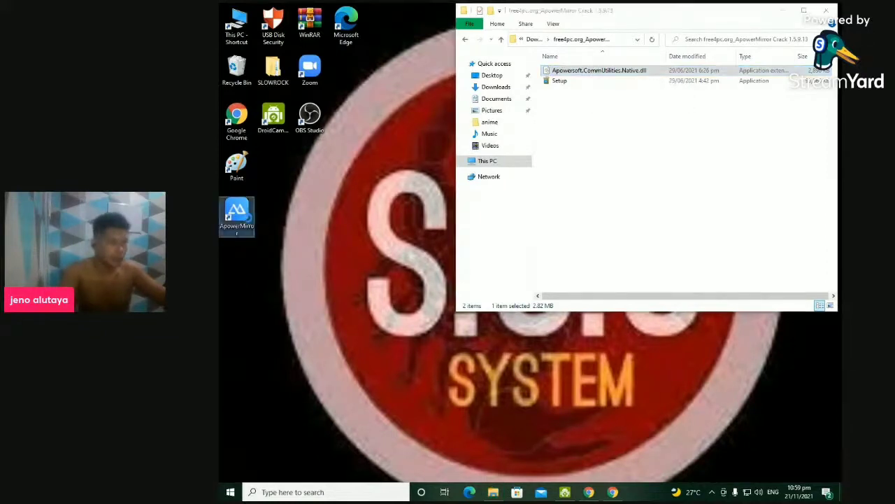
pyautogui.rightClick(249, 221)
pyautogui.click(281, 235)
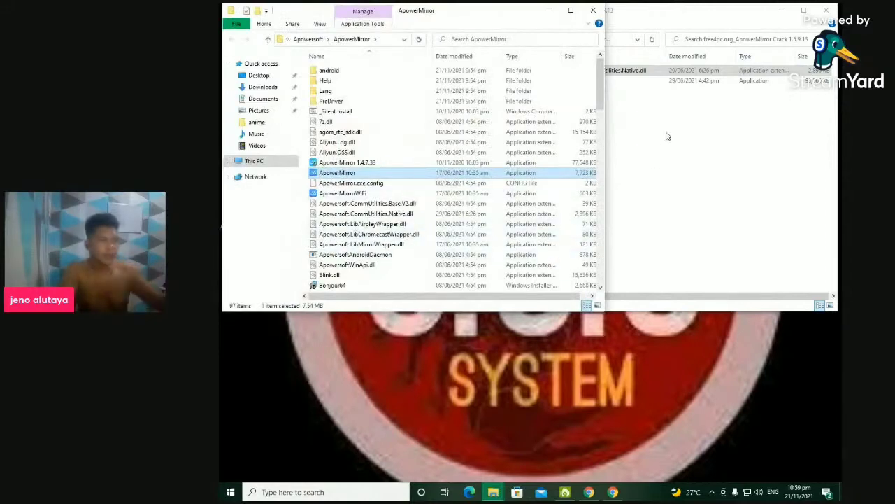
pyautogui.moveTo(501, 17); pyautogui.dragTo(495, 161)
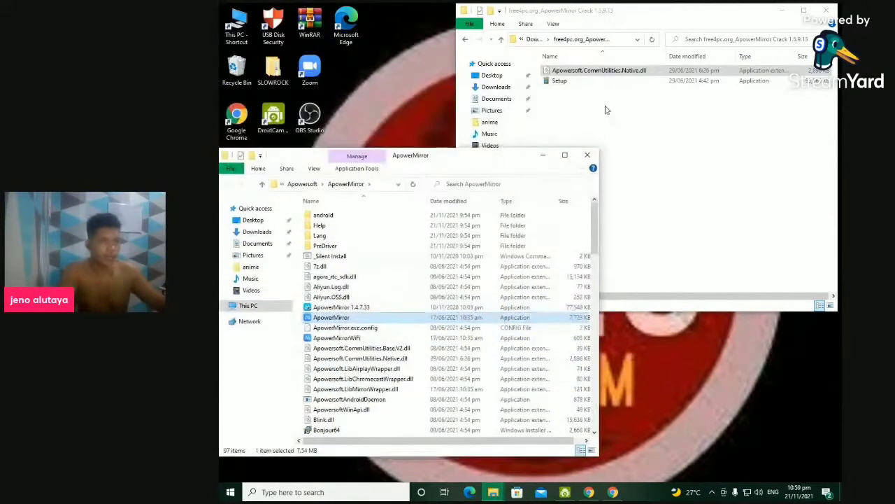
# Step: Select both files in the crack folder and look through the DLL files in the ApowerMirror installation folder
pyautogui.click(686, 128)
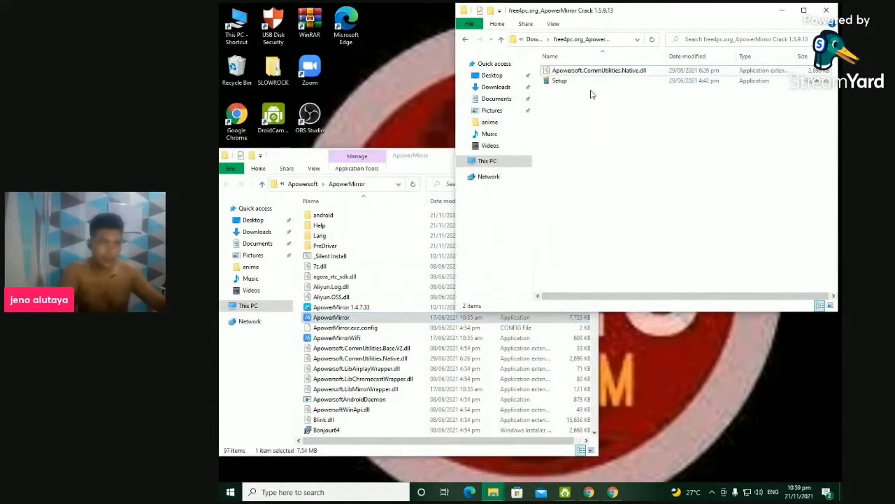
pyautogui.moveTo(592, 93); pyautogui.dragTo(373, 336)
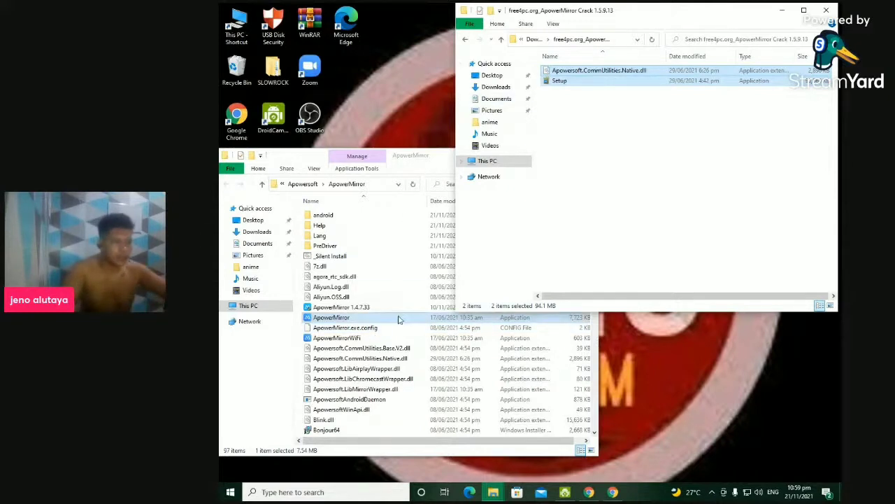
pyautogui.scroll(-1, 392, 326)
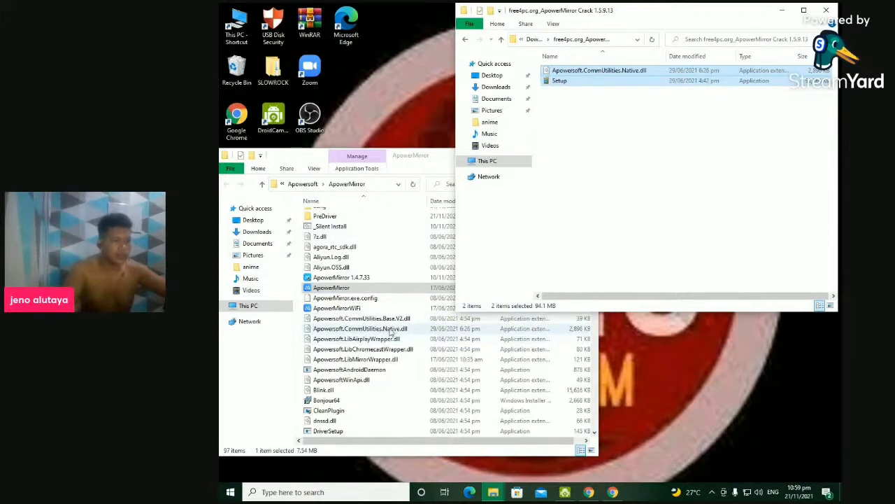
pyautogui.scroll(-1, 392, 333)
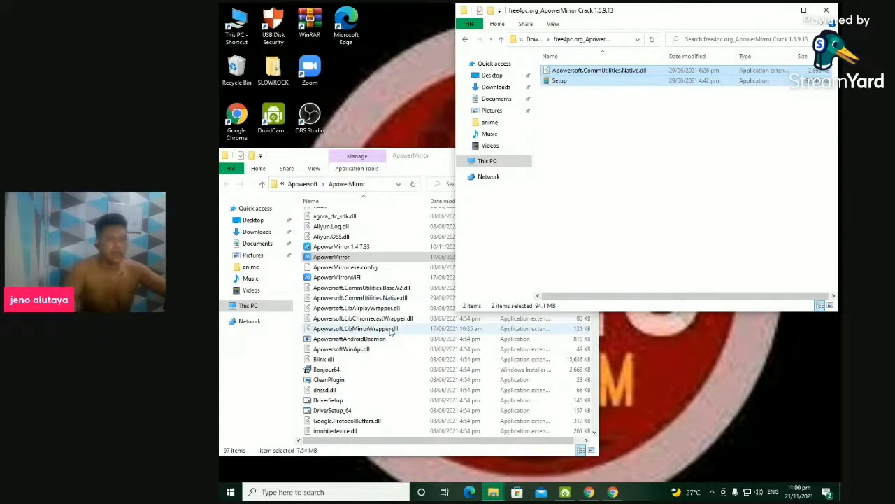
# Step: Close the ApowerMirror installation folder and the crack folder windows
pyautogui.click(438, 168)
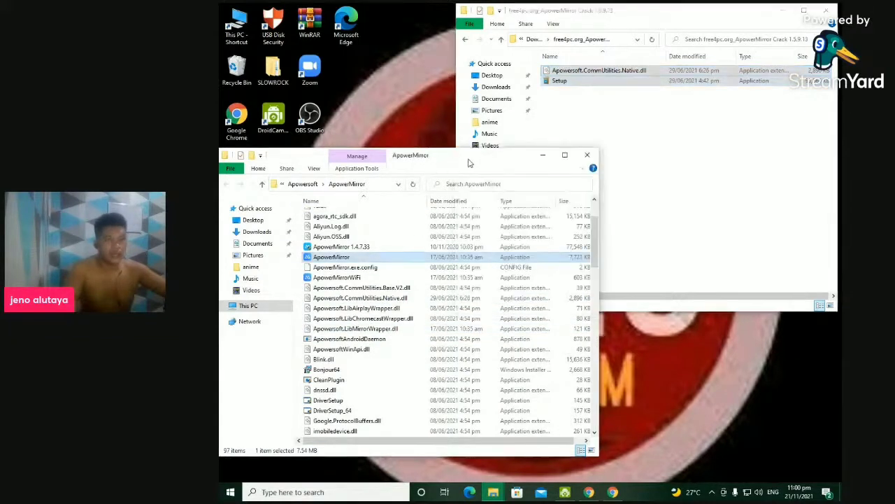
pyautogui.click(589, 156)
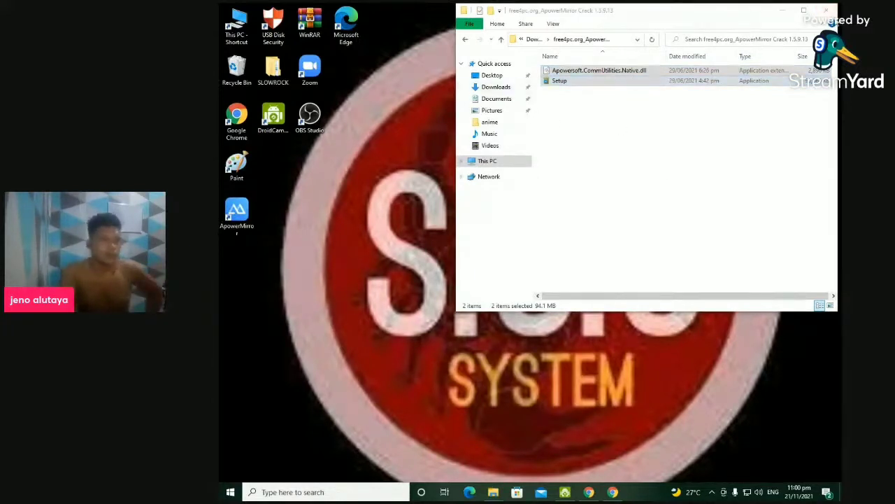
pyautogui.click(828, 12)
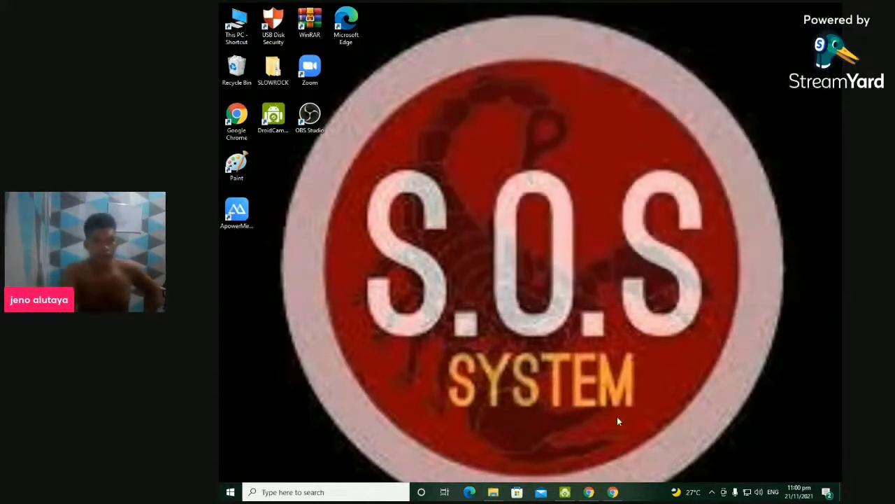
# Step: Launch ApowerMirror again, move the mirrored phone display lower on the desktop and switch it to full screen
pyautogui.doubleClick(236, 208)
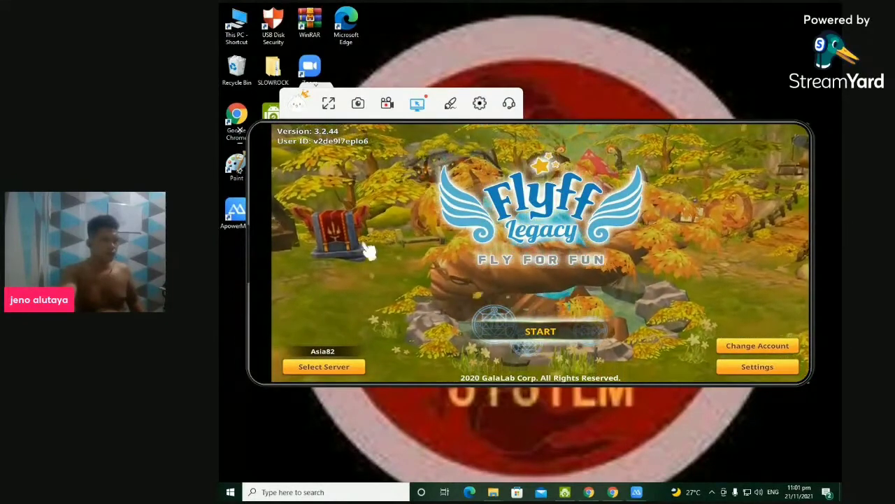
pyautogui.moveTo(251, 304); pyautogui.dragTo(270, 370)
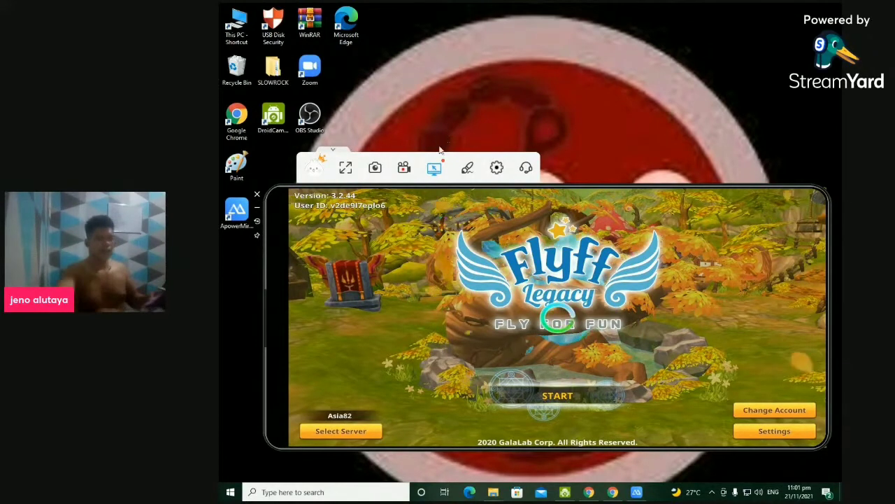
pyautogui.click(347, 169)
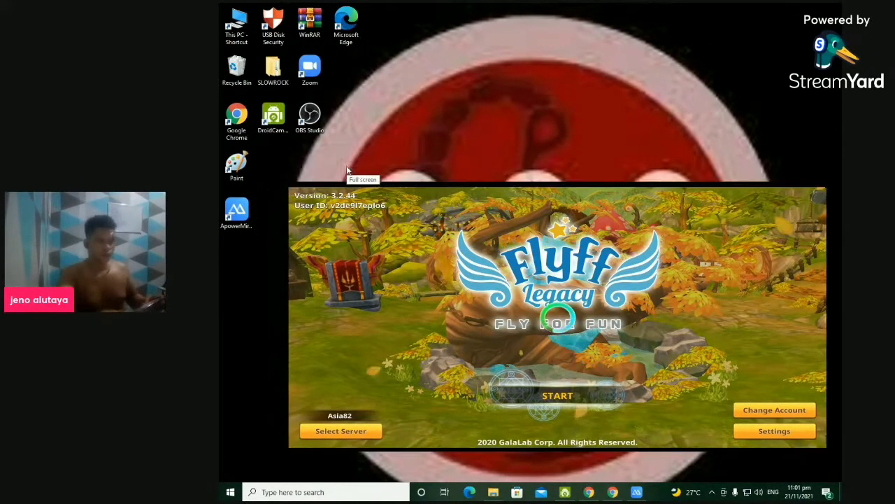